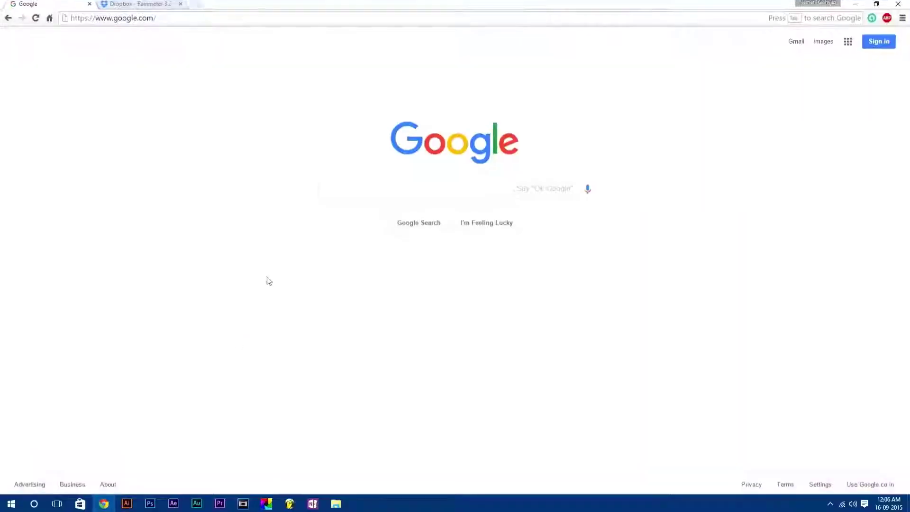
Step: Load rainmeter.net in Chrome and highlight the 3.2.1 Final Release download line
left_click(290, 21)
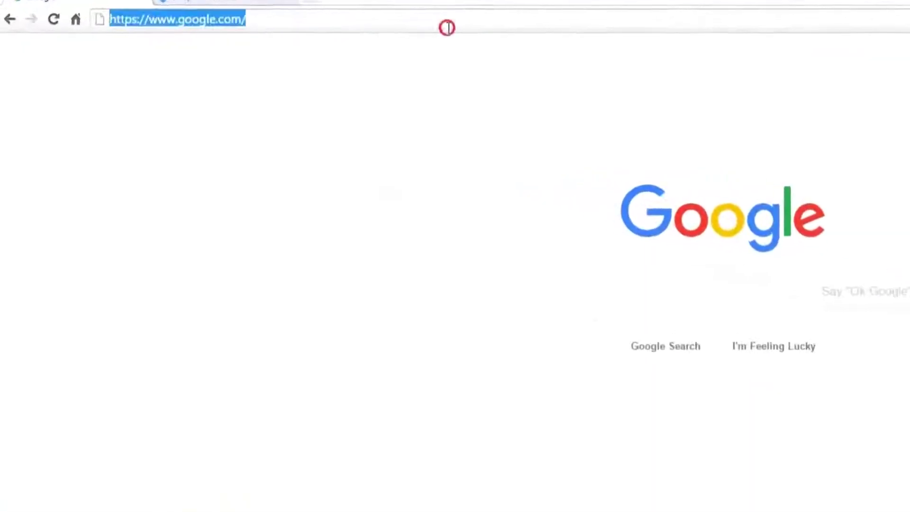
type("rainmeter.net")
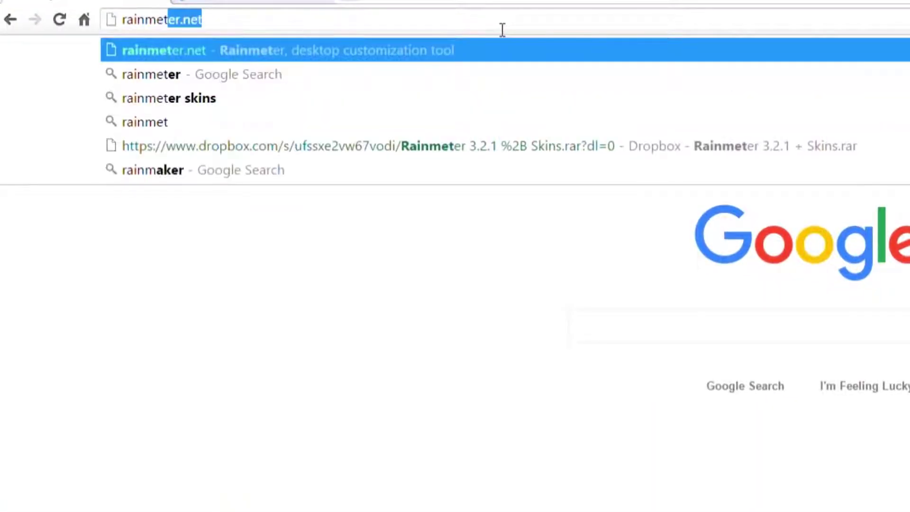
key("Return")
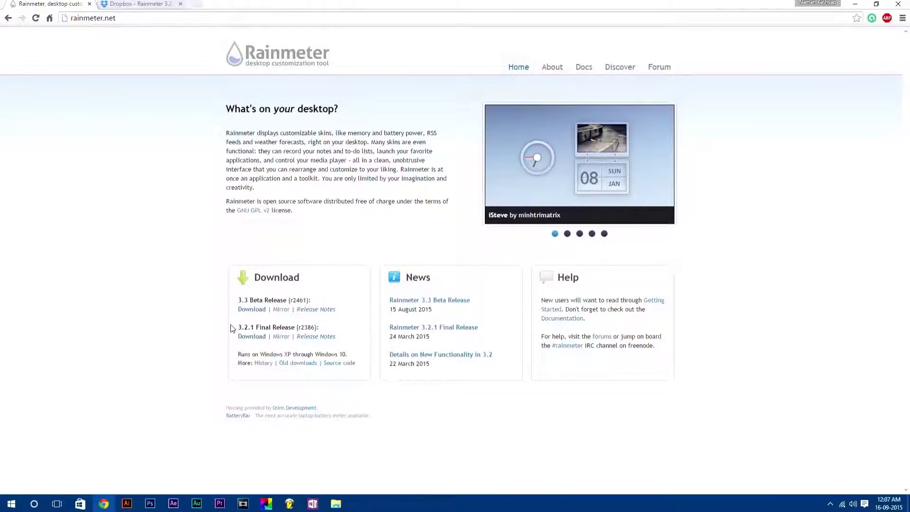
left_click_drag(267, 325, 332, 328)
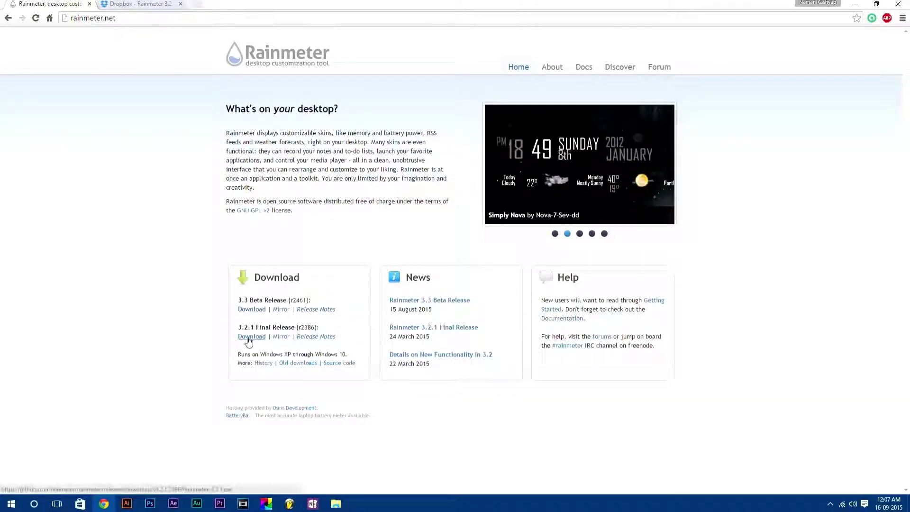
Step: Review the OneNote download links and All in One Link, then return to the Dropbox tab
left_click(312, 503)
left_click_drag(280, 142, 402, 346)
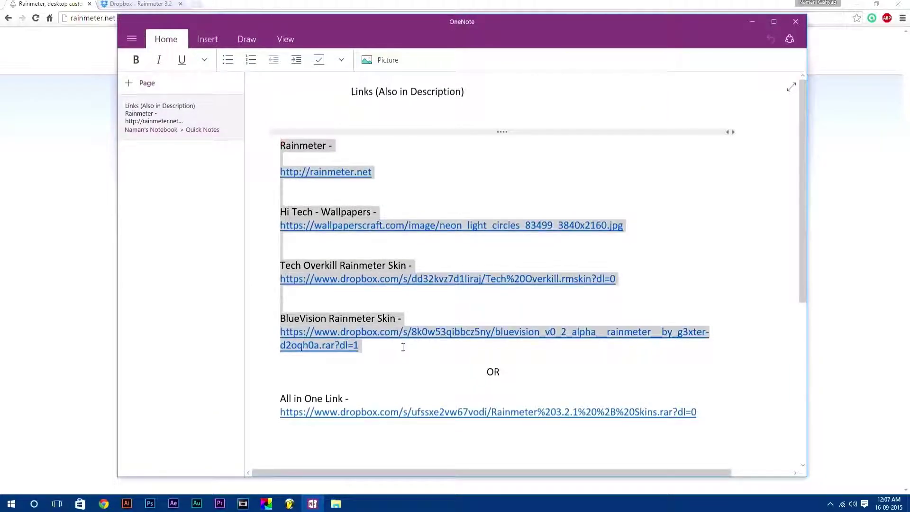
left_click(402, 346)
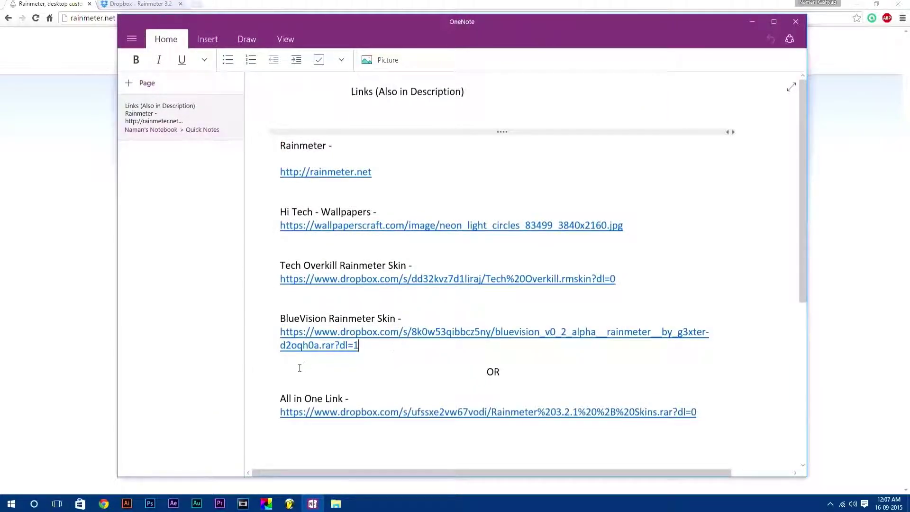
left_click_drag(366, 402, 733, 412)
left_click(715, 418)
left_click(123, 4)
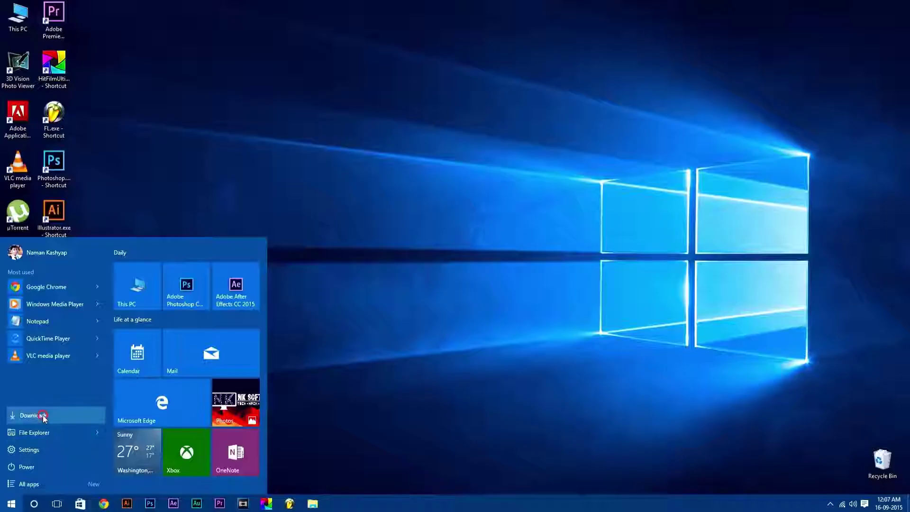
Step: Extract Rainmeter 3.2.1 + Skins.rar in Downloads and open the extracted folder
left_click(54, 420)
right_click(342, 70)
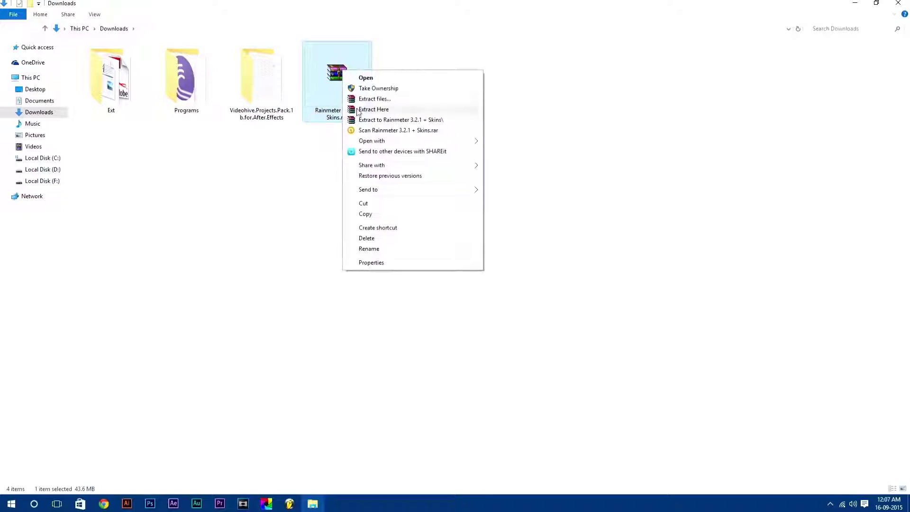
left_click(389, 120)
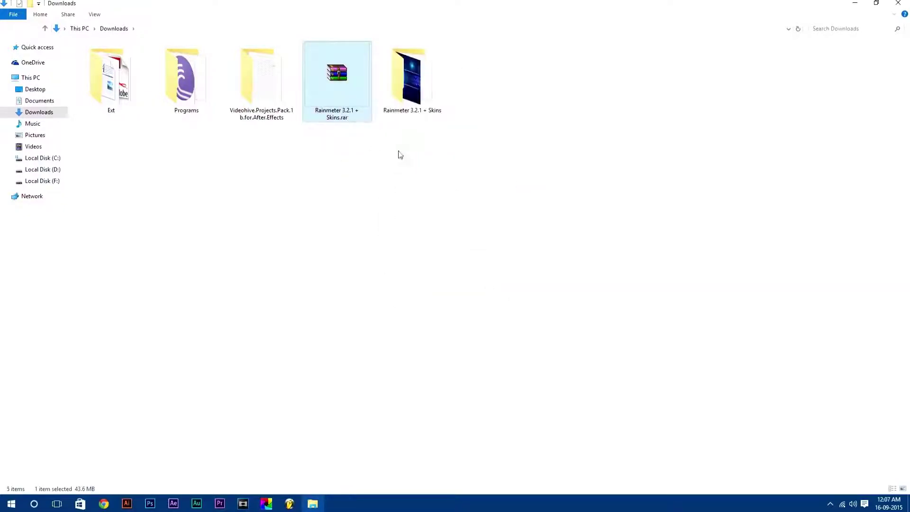
double_click(422, 87)
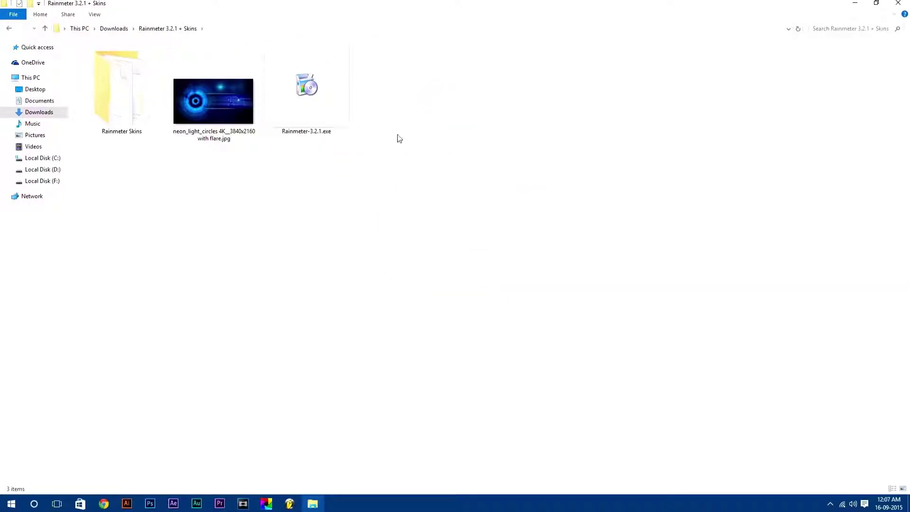
left_click_drag(364, 170, 129, 74)
left_click(184, 202)
Step: Install Rainmeter 3.2.1 in English with the standard installation and launch it
left_click(303, 86)
double_click(303, 83)
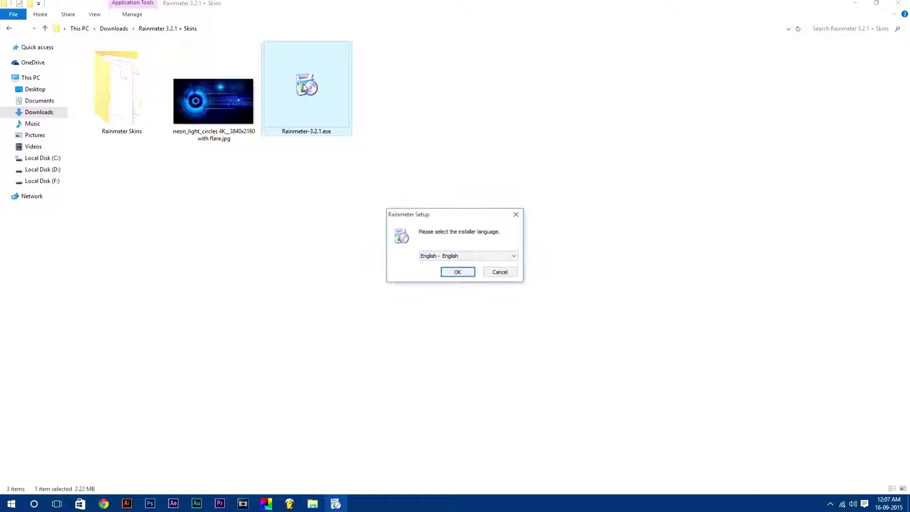
left_click(467, 278)
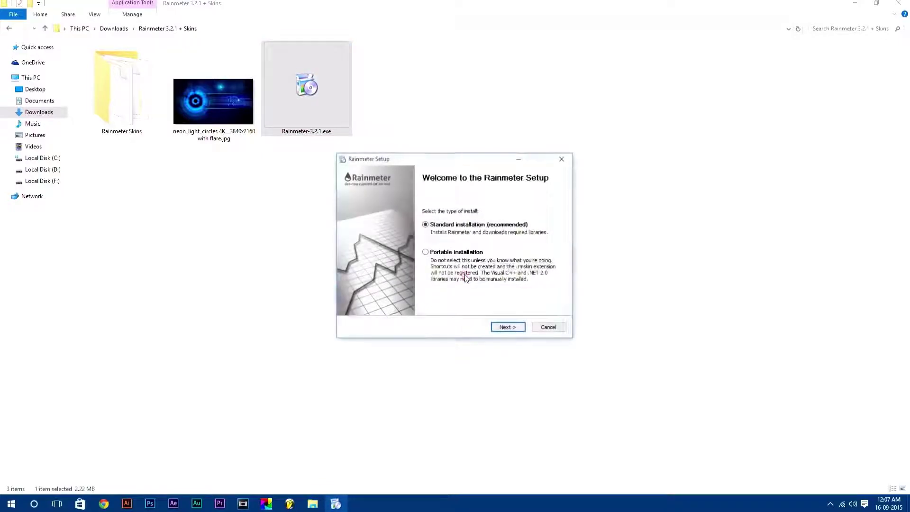
left_click(508, 327)
left_click(505, 326)
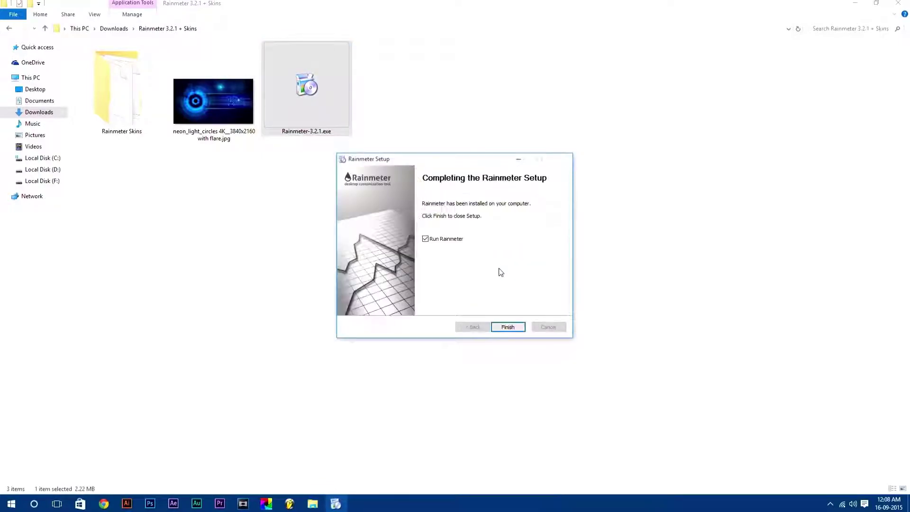
key("Return")
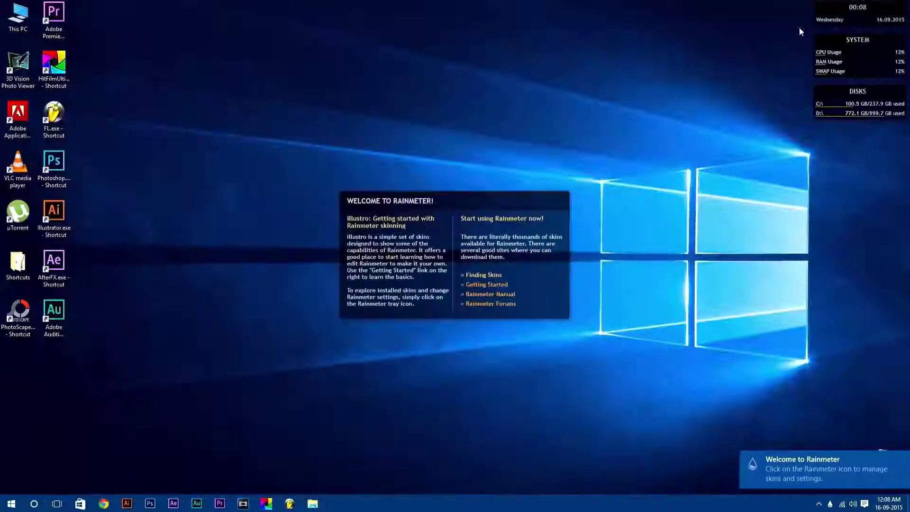
Step: Unload the illustro Welcome, Disks, System and Clock skins from the desktop
right_click(539, 257)
left_click(572, 361)
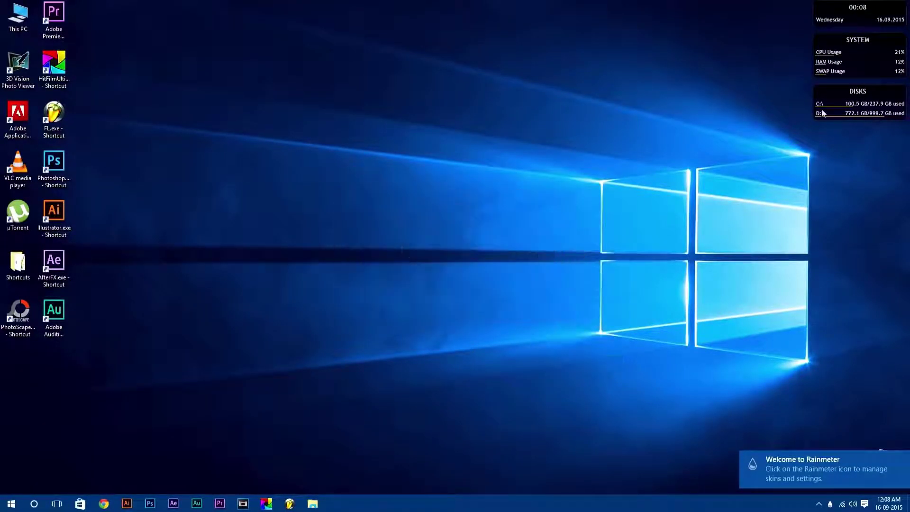
right_click(826, 109)
left_click(858, 216)
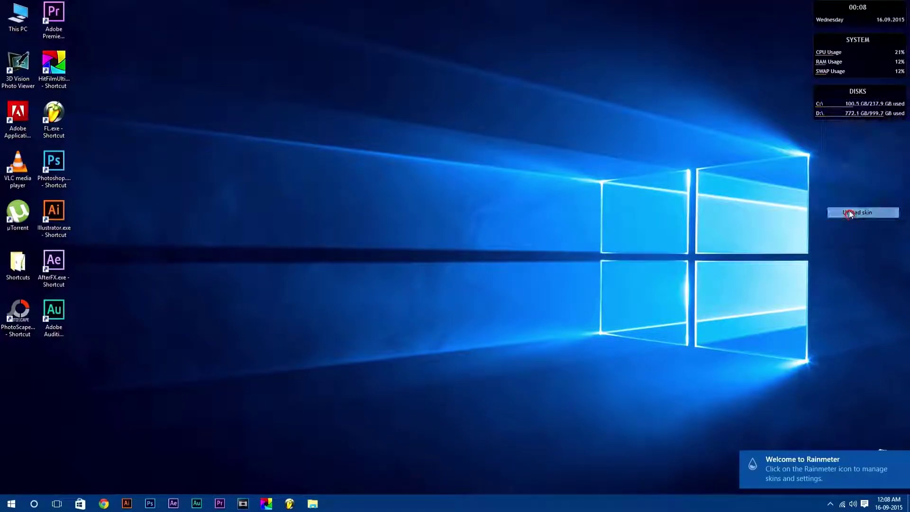
right_click(827, 60)
left_click(850, 167)
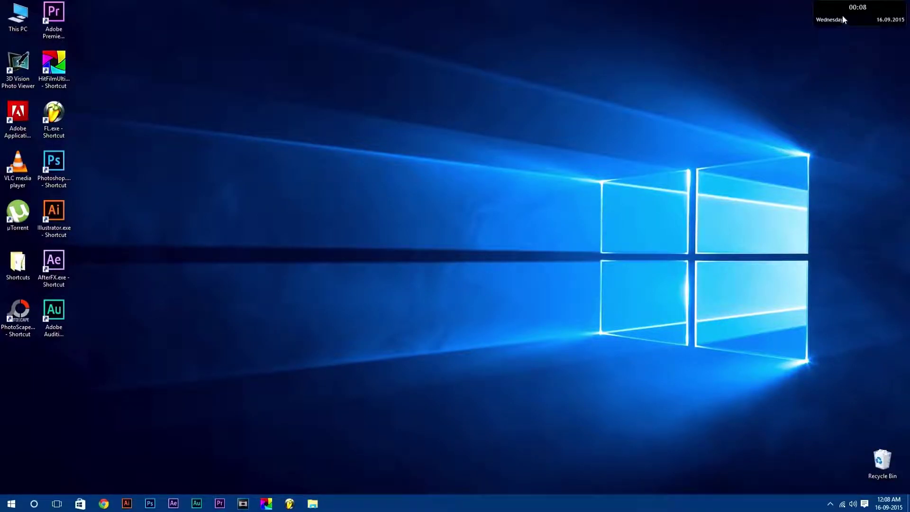
right_click(827, 15)
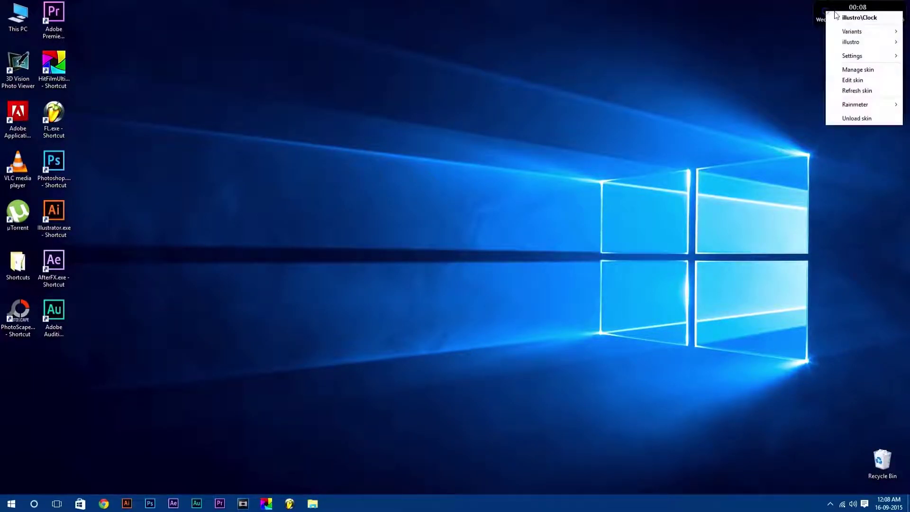
left_click(862, 118)
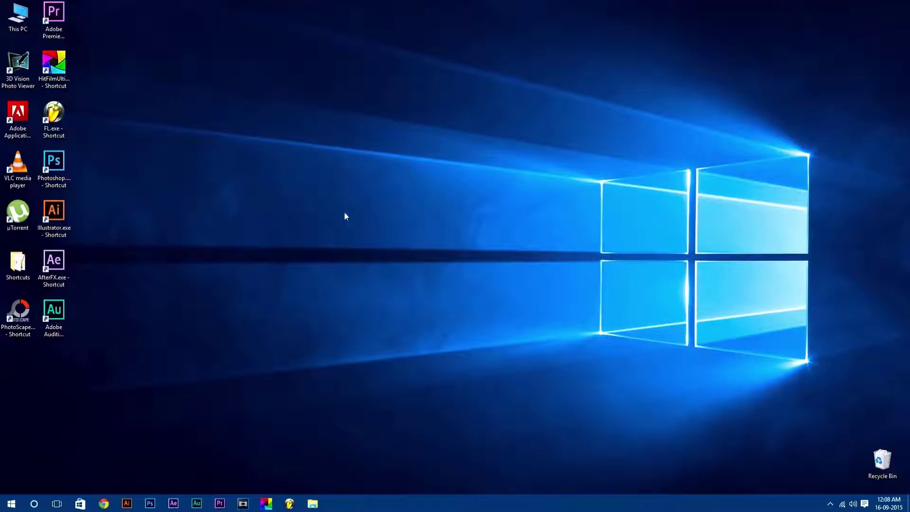
Step: Install BlueVision.rmskin from the Rainmeter Skins > bluevision folder, then minimize Explorer
left_click(313, 503)
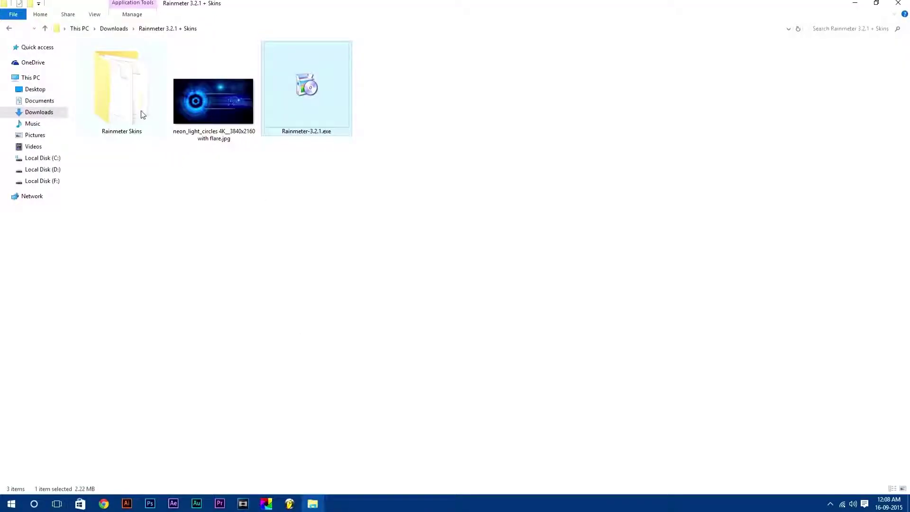
double_click(143, 115)
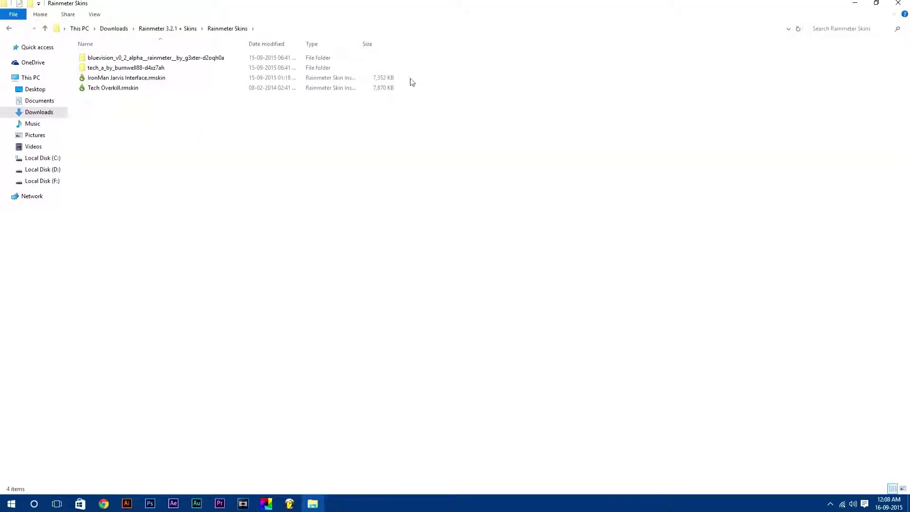
left_click_drag(246, 141, 130, 59)
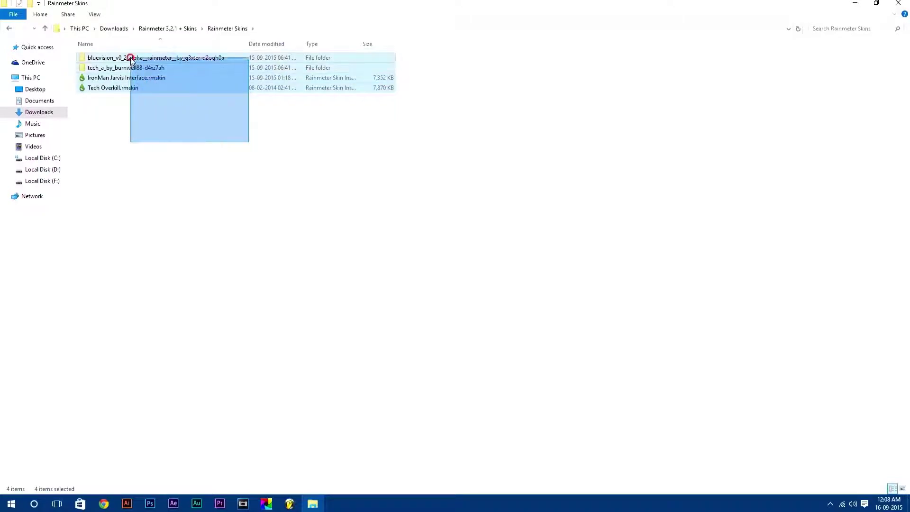
double_click(130, 58)
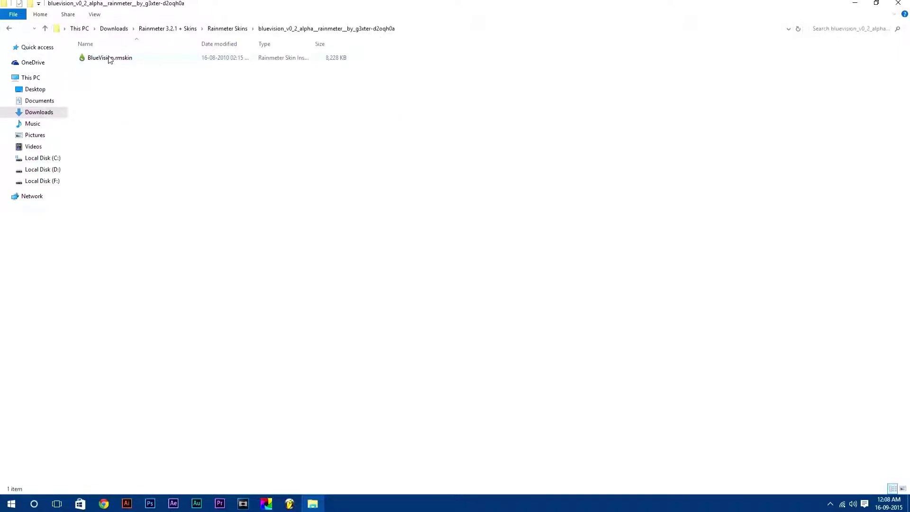
right_click(109, 58)
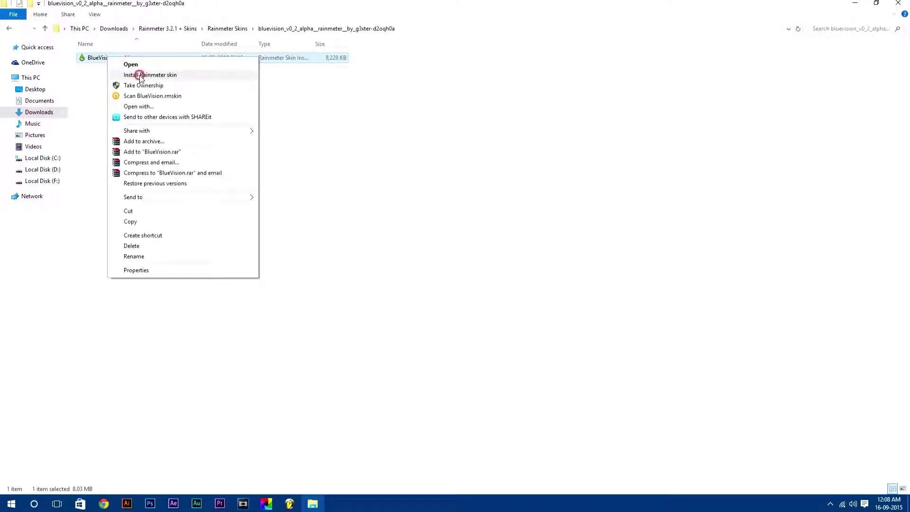
left_click(139, 75)
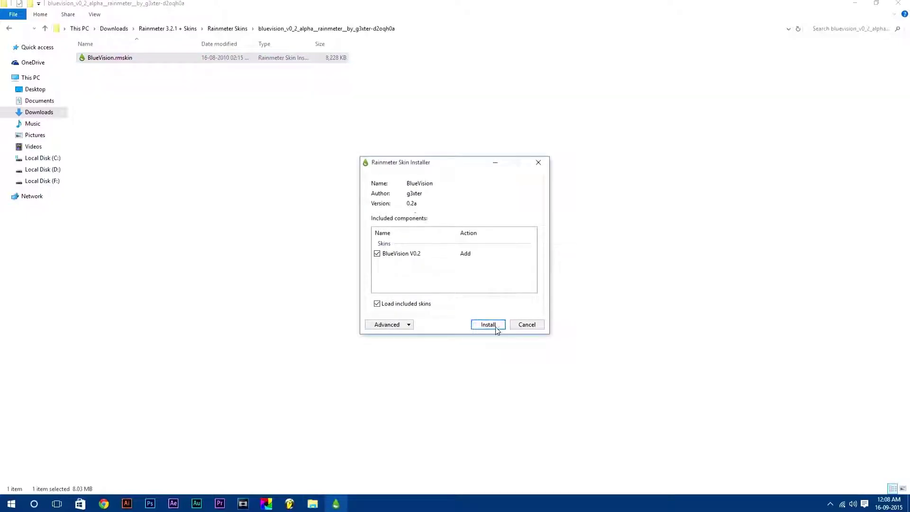
left_click(490, 325)
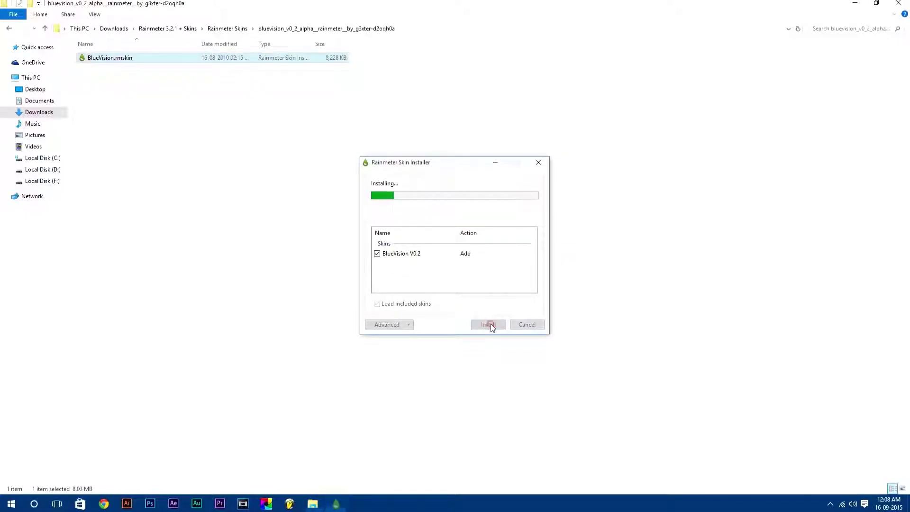
left_click(853, 3)
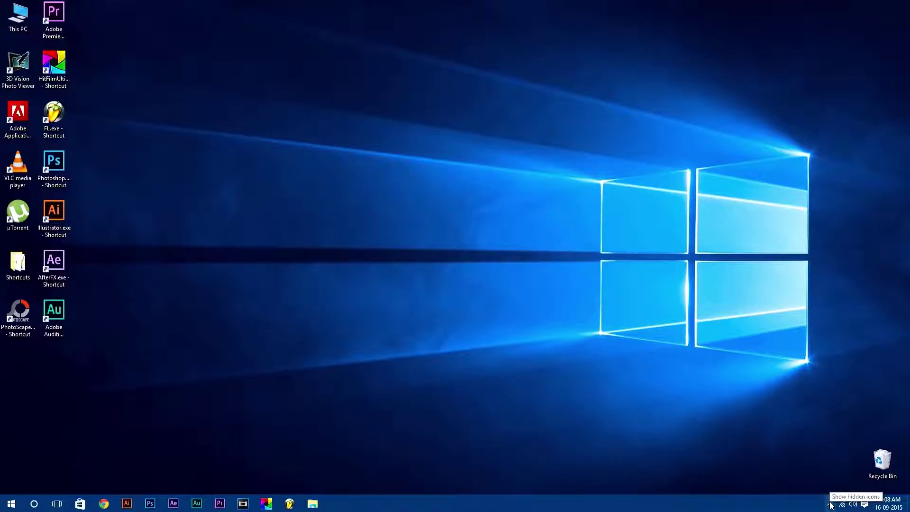
Step: Load the BlueVision V0.2 > LAUNCHER > 1920x1080 - 1200.ini skin from Manage Rainmeter
left_click(829, 503)
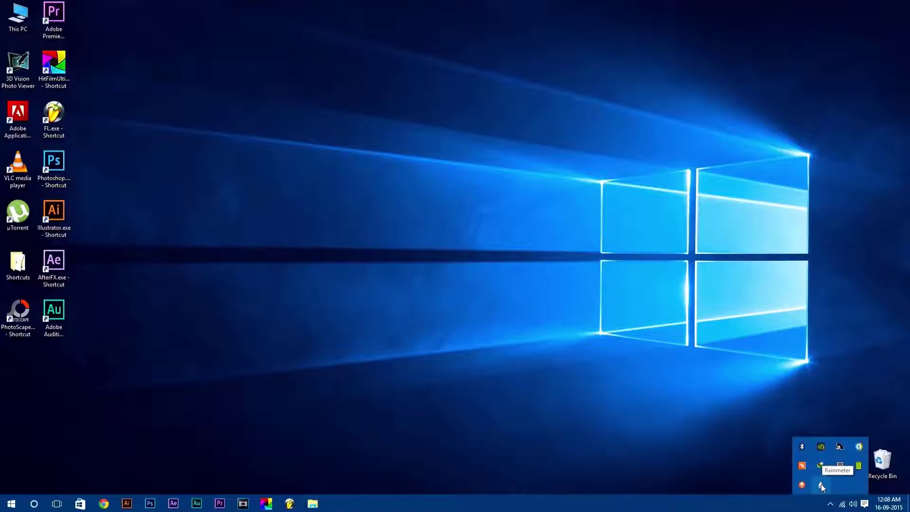
left_click(821, 485)
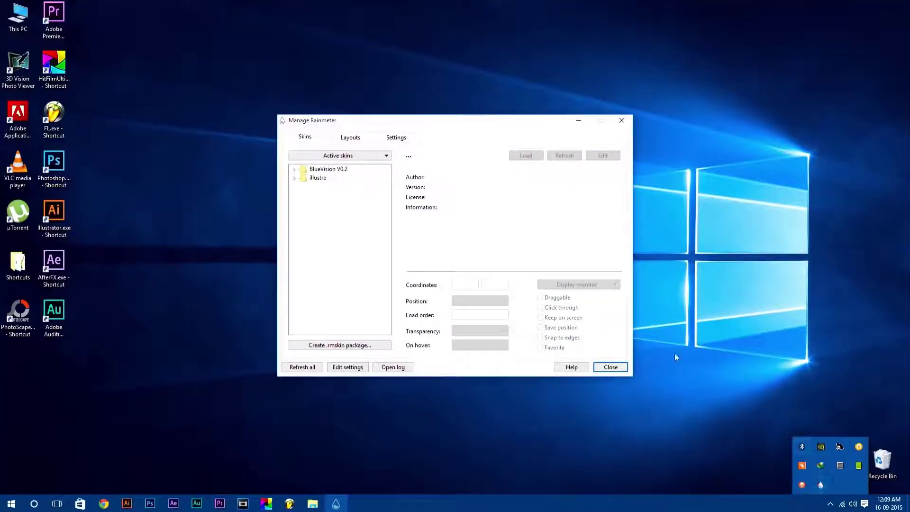
double_click(319, 171)
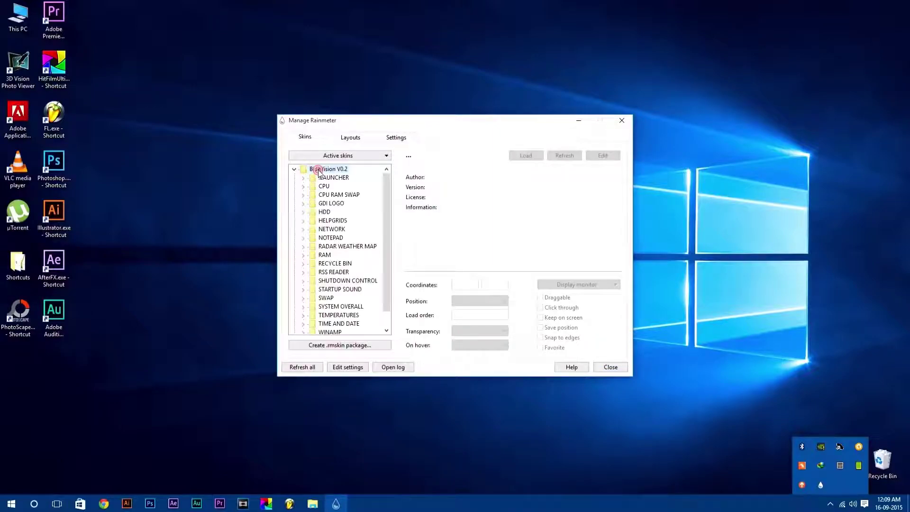
double_click(320, 177)
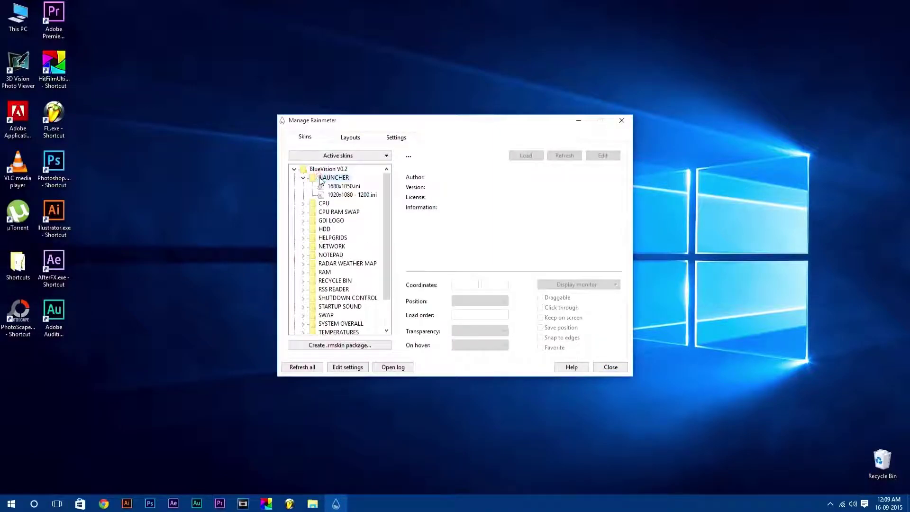
double_click(341, 194)
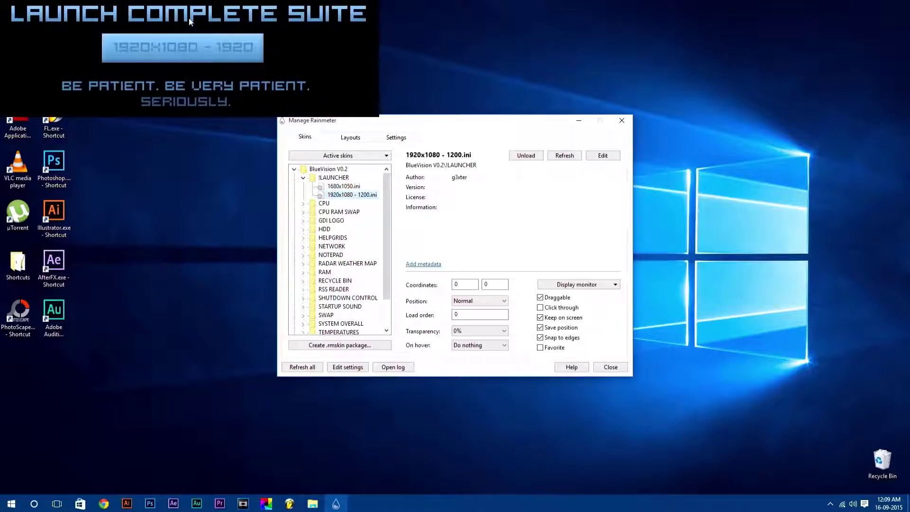
Step: Launch the complete BlueVision suite, unload the launcher skin, and hide desktop icons
left_click(582, 122)
left_click(204, 56)
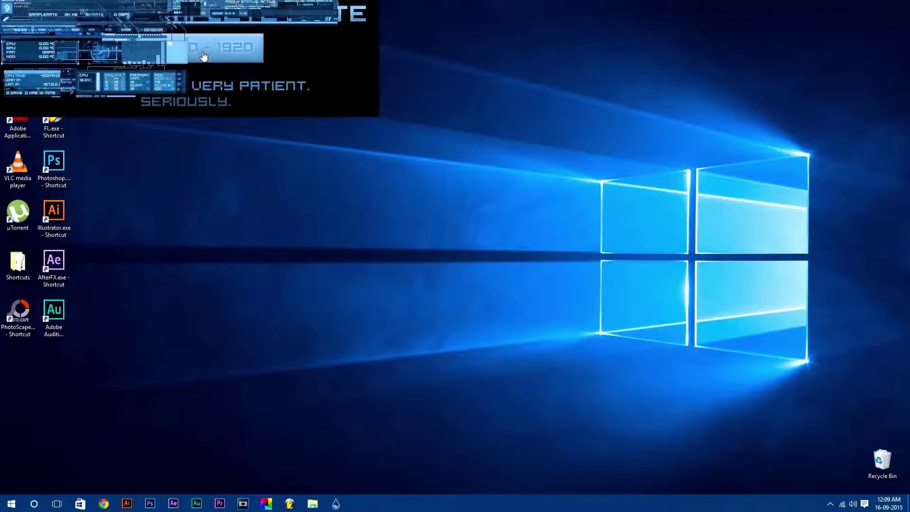
right_click(335, 85)
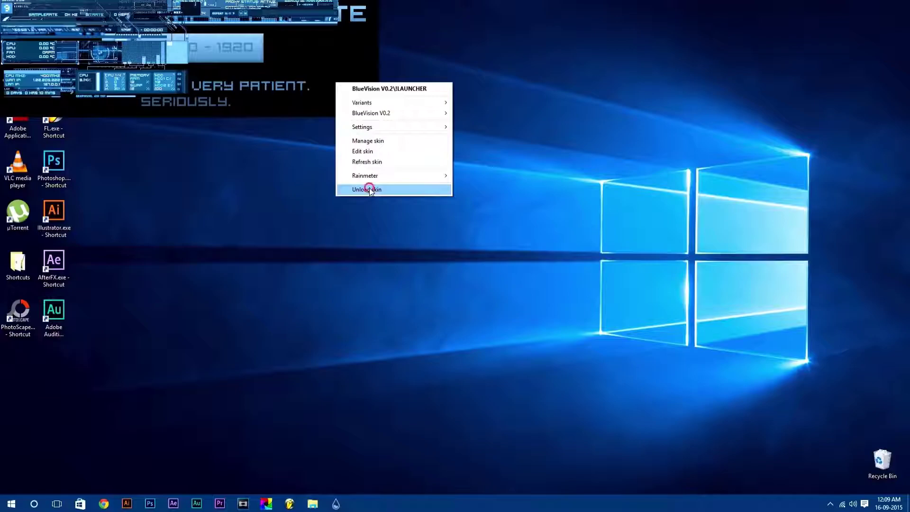
left_click(368, 190)
right_click(360, 86)
left_click(381, 94)
left_click(487, 151)
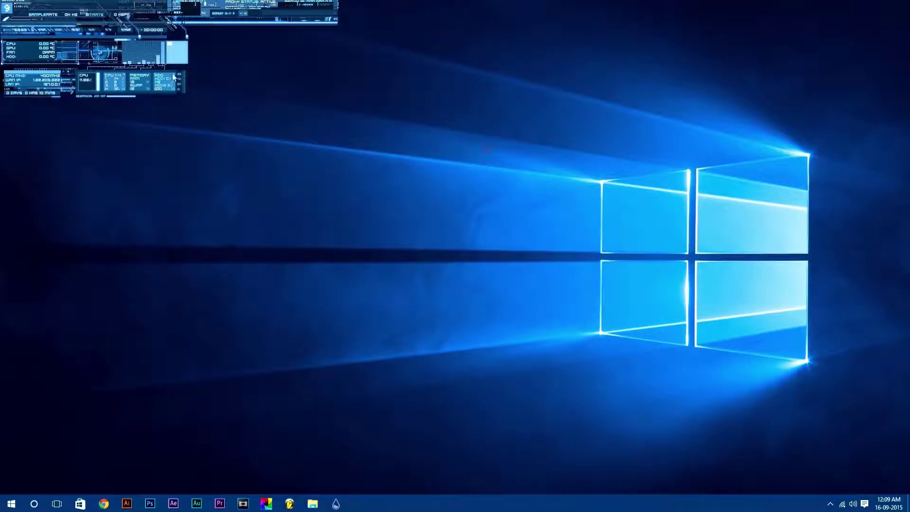
Step: Move the CPU/GPU HUD to bottom centre, Winamp HUD bottom left, other HUD skins top right
left_click_drag(172, 73, 594, 460)
left_click_drag(113, 78, 136, 440)
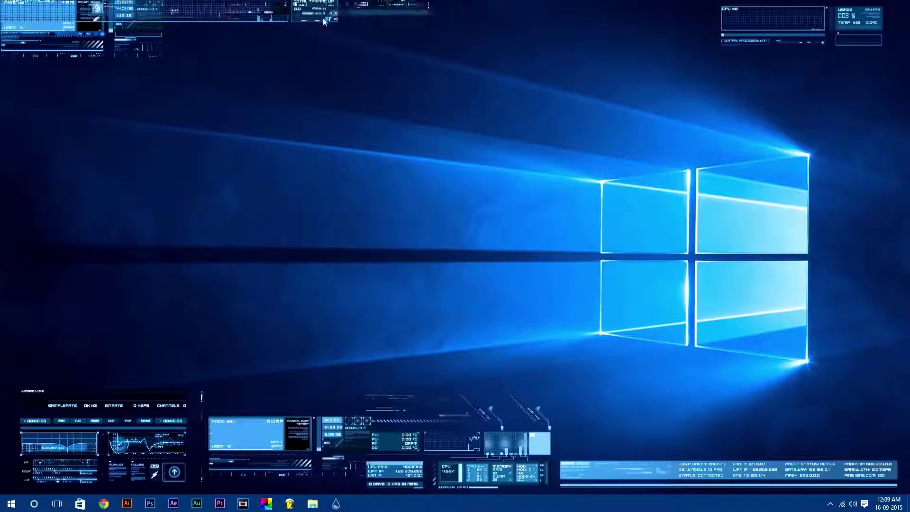
left_click_drag(323, 18, 784, 82)
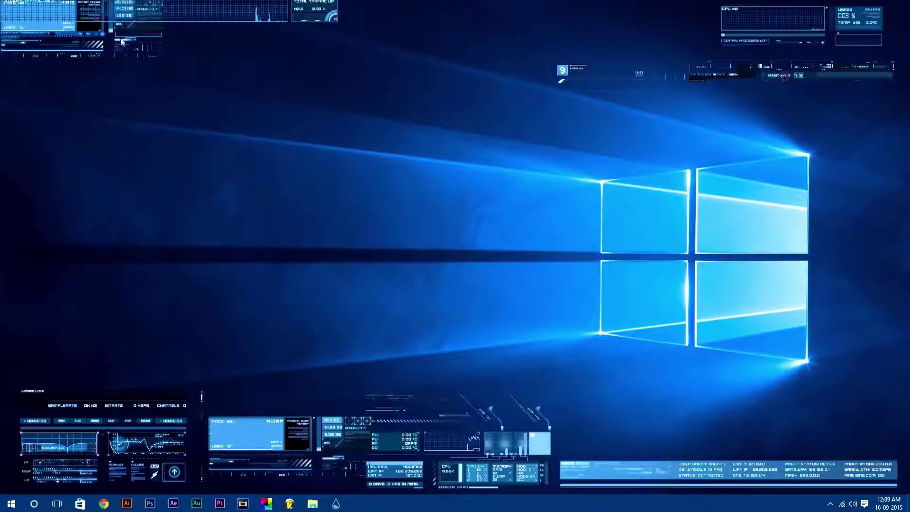
left_click_drag(42, 49, 760, 138)
left_click(335, 504)
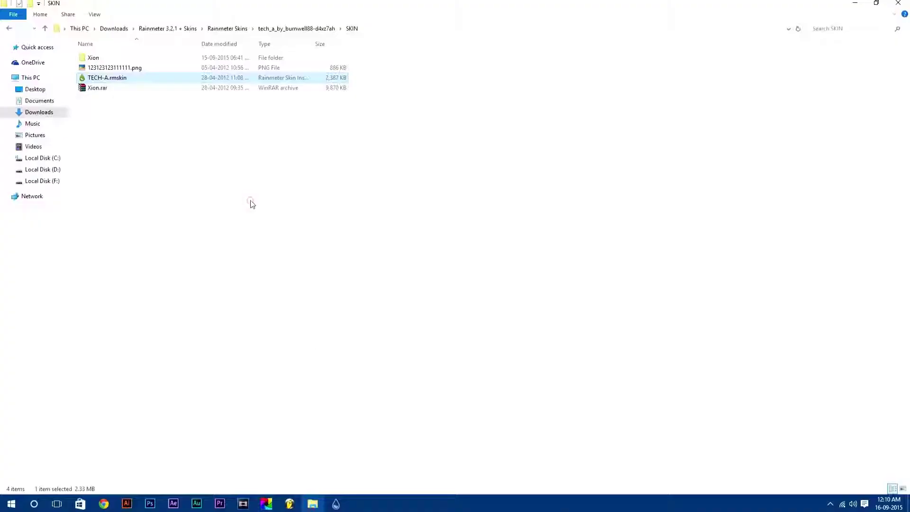
Step: Set the neon-circle image as the desktop background and minimize the folder window
key("BackSpace")
key("BackSpace")
key("BackSpace")
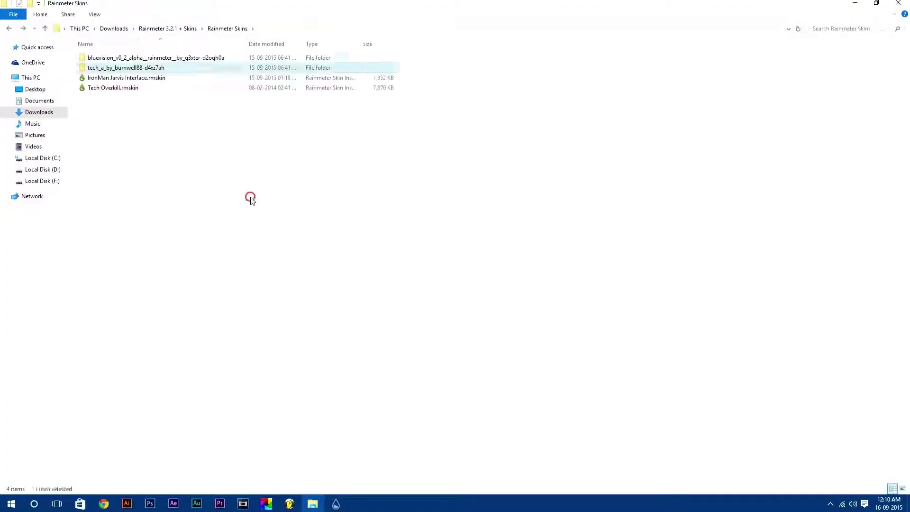
right_click(220, 90)
left_click(256, 129)
left_click(858, 2)
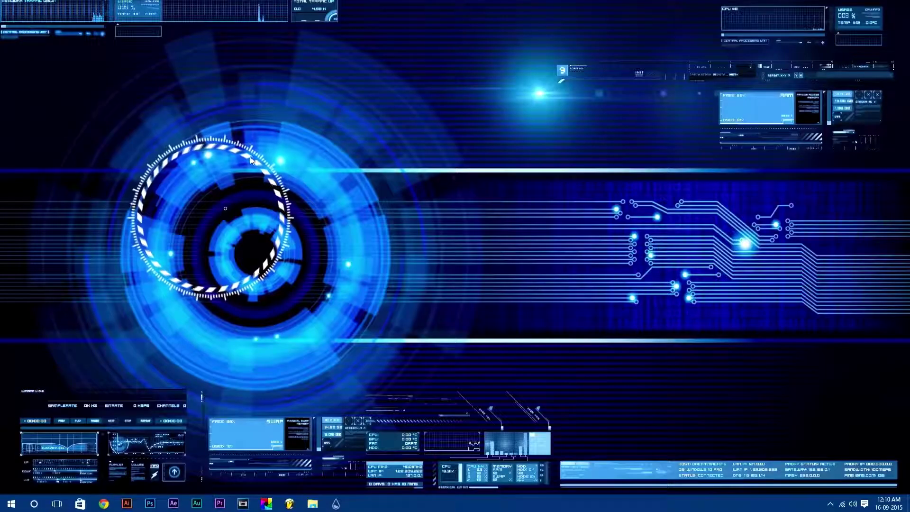
Step: Open the skin manager from the TECH-A rotator skin to add more TECH-A skins
right_click(288, 186)
left_click(320, 245)
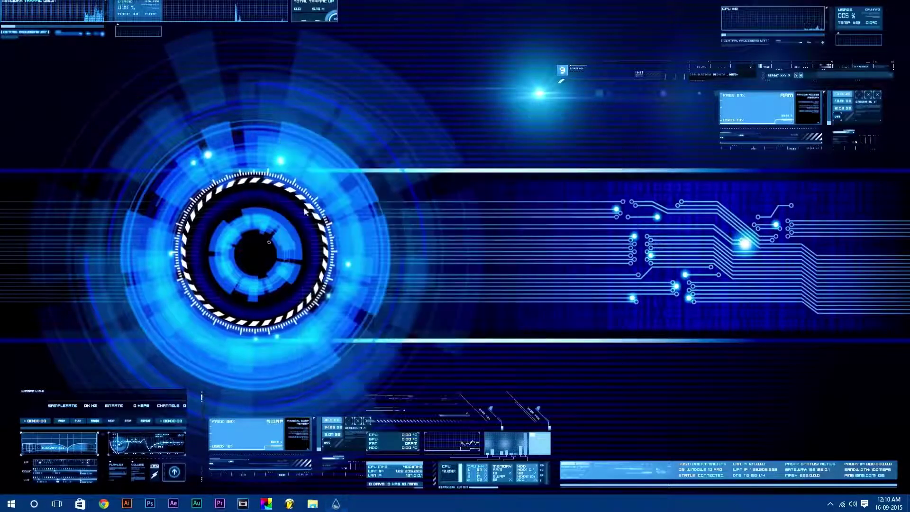
right_click(305, 211)
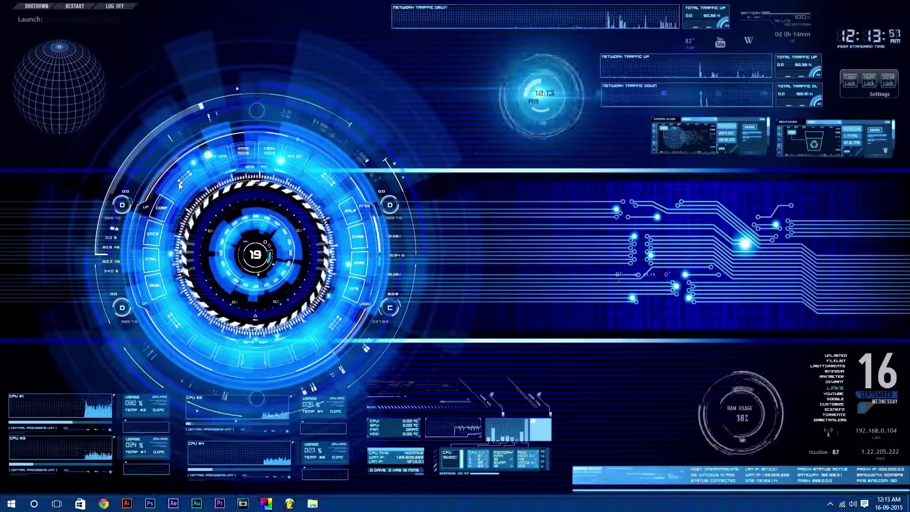
Step: Turn on Start, taskbar and action center transparency in Personalization > Colors, then close Settings
left_click(11, 504)
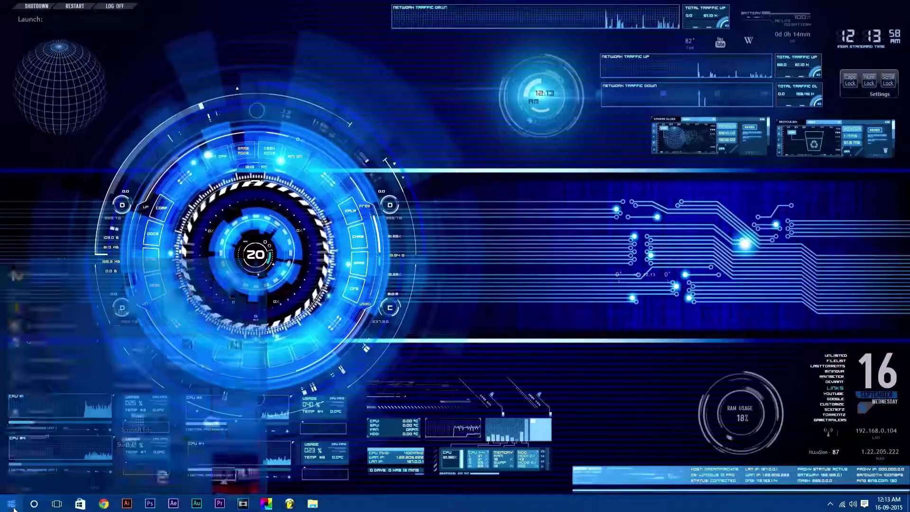
left_click(39, 449)
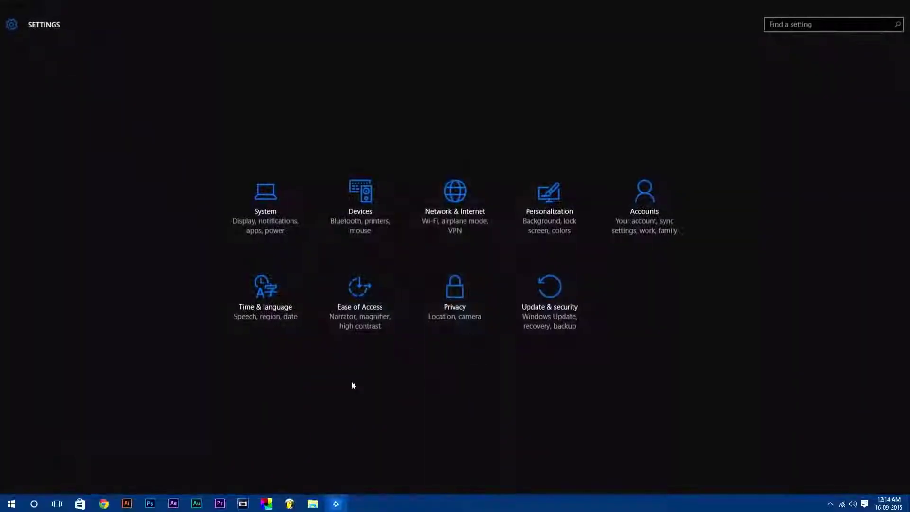
left_click(518, 203)
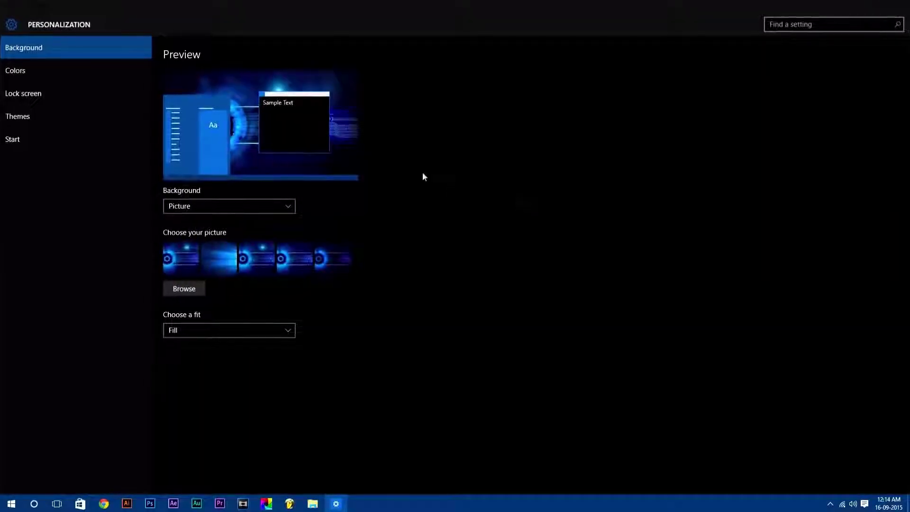
left_click(70, 72)
scroll(341, 147, "down", 3)
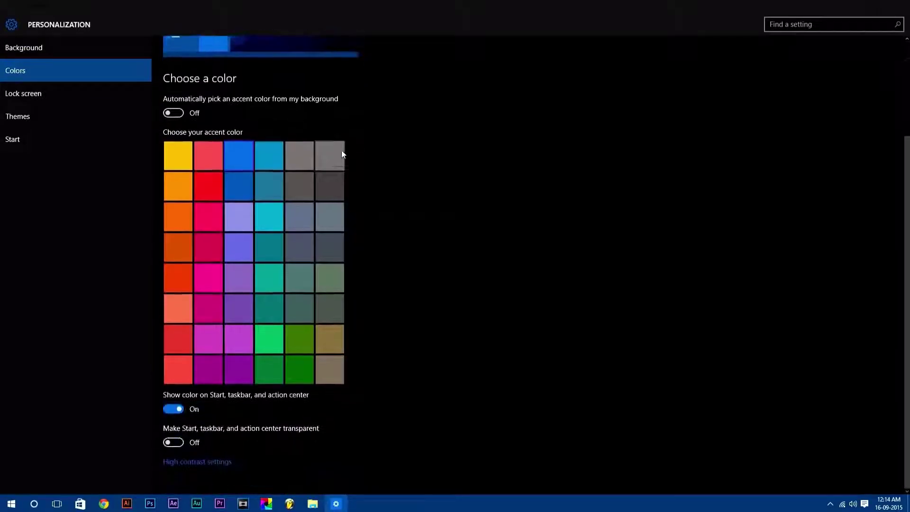
left_click(174, 442)
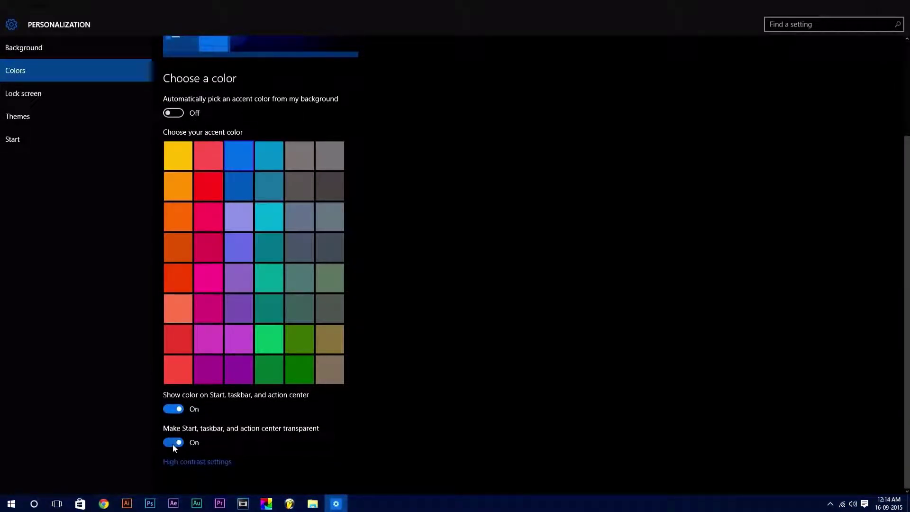
key("alt+F4")
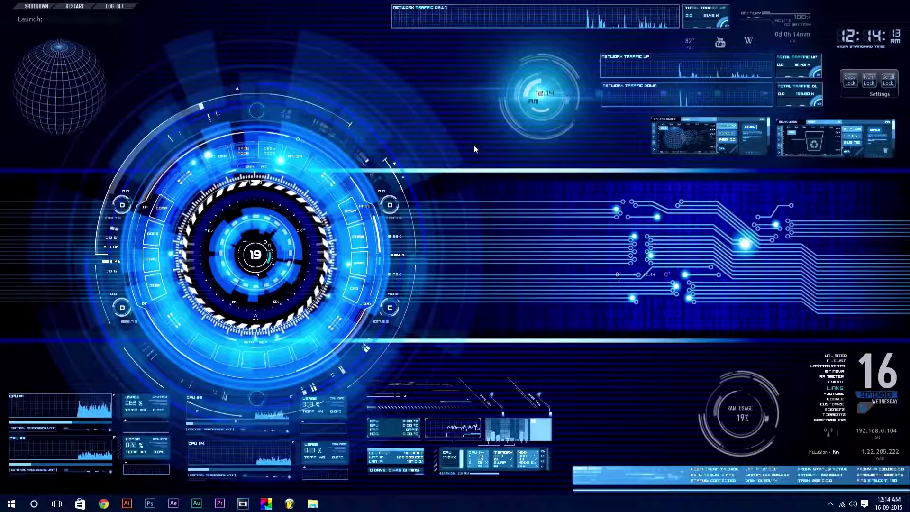